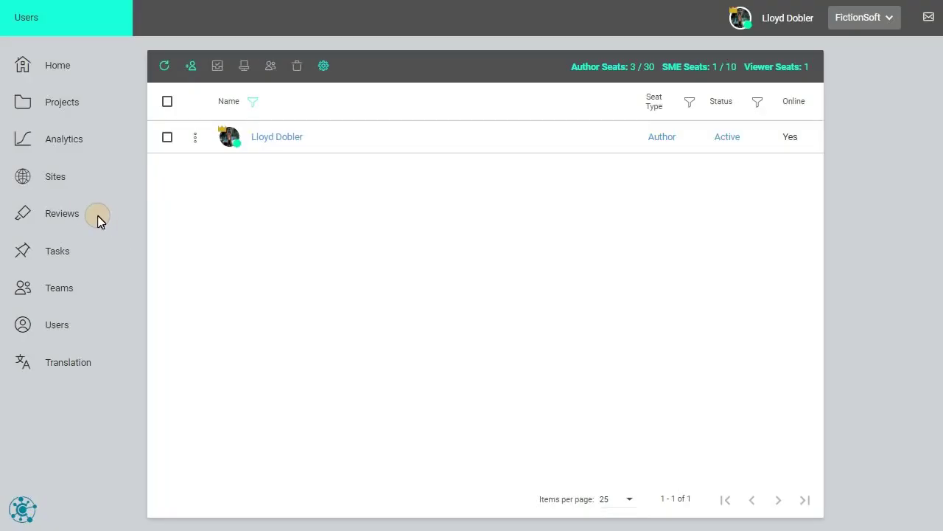
Open the Mod 1 H5 V2 site's settings from the Sites list.
{"action": "left_click", "coordinate": [55, 176]}
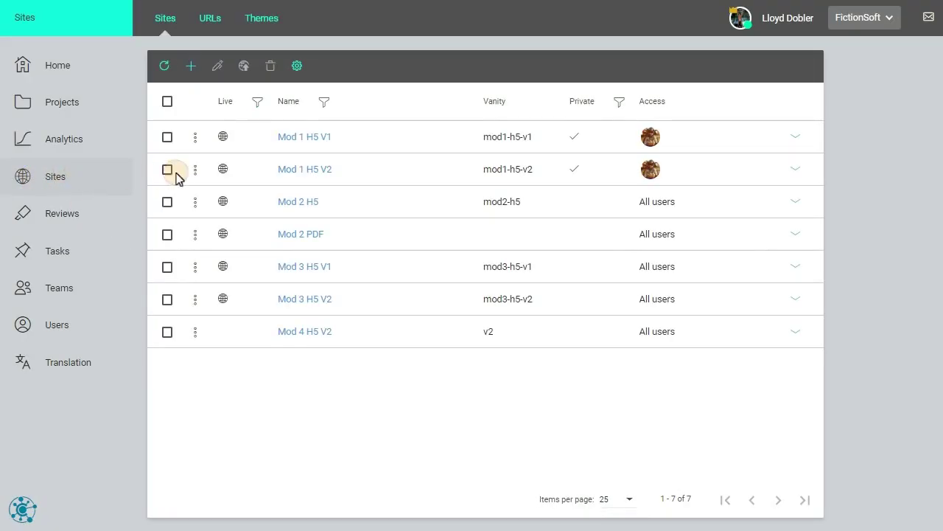
{"action": "left_click", "coordinate": [289, 168]}
{"action": "left_click", "coordinate": [472, 58]}
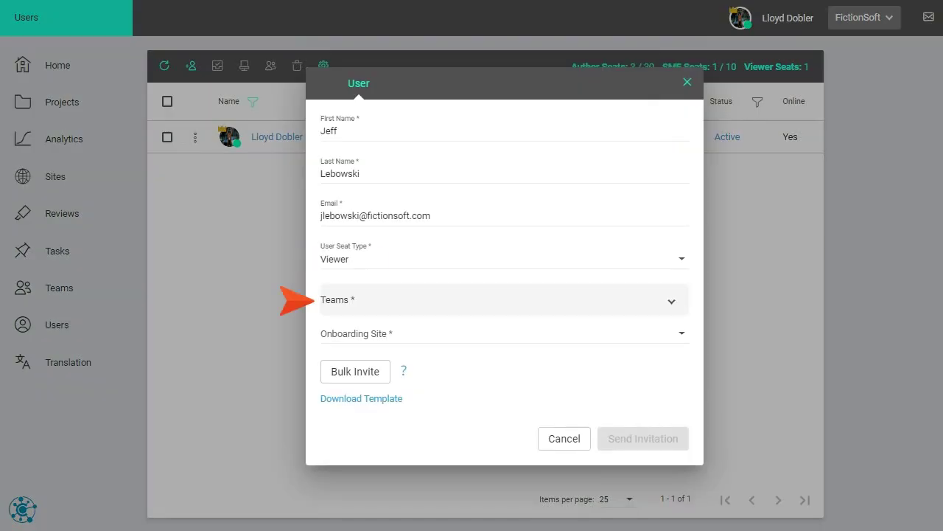
Assign the new Viewer invitation to Module1 Team and set its onboarding site to Mod 1 H5 V2.
{"action": "left_click", "coordinate": [374, 299]}
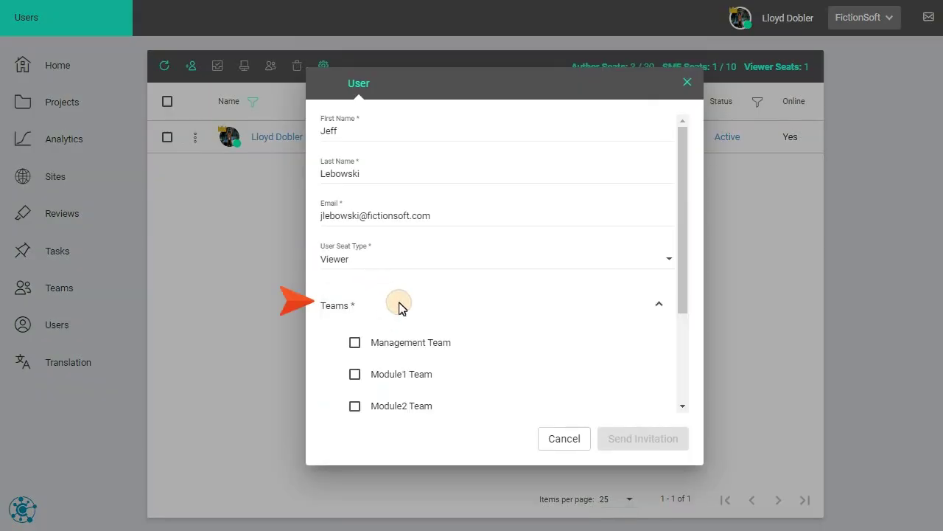
{"action": "left_click", "coordinate": [354, 373]}
{"action": "left_click", "coordinate": [658, 306]}
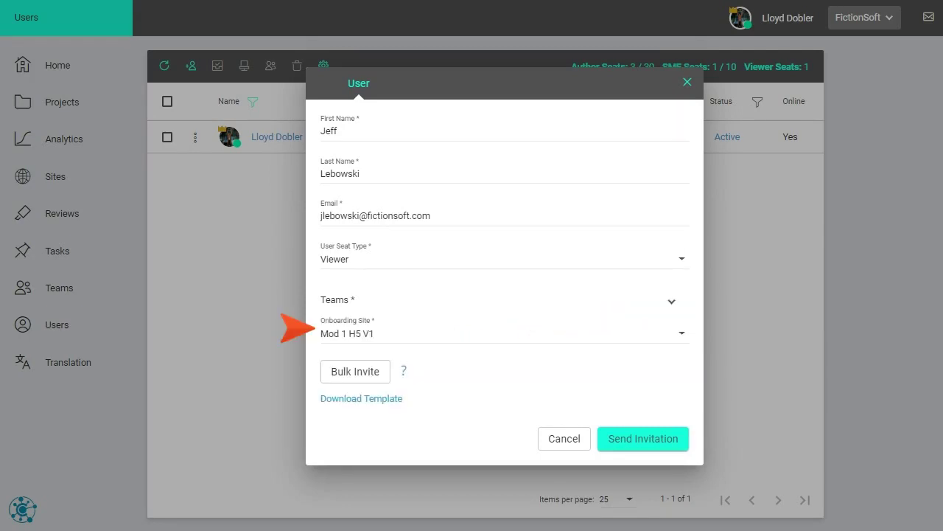
{"action": "left_click", "coordinate": [453, 341]}
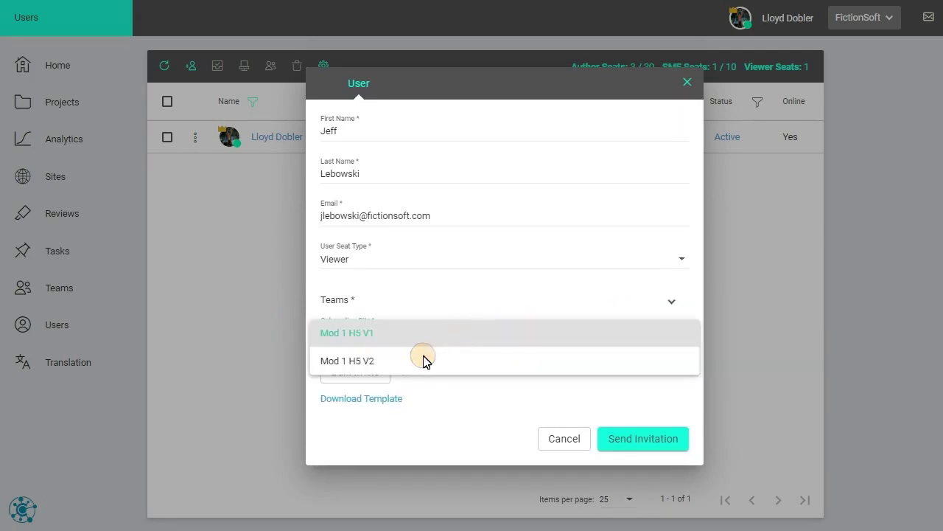
{"action": "left_click", "coordinate": [425, 360]}
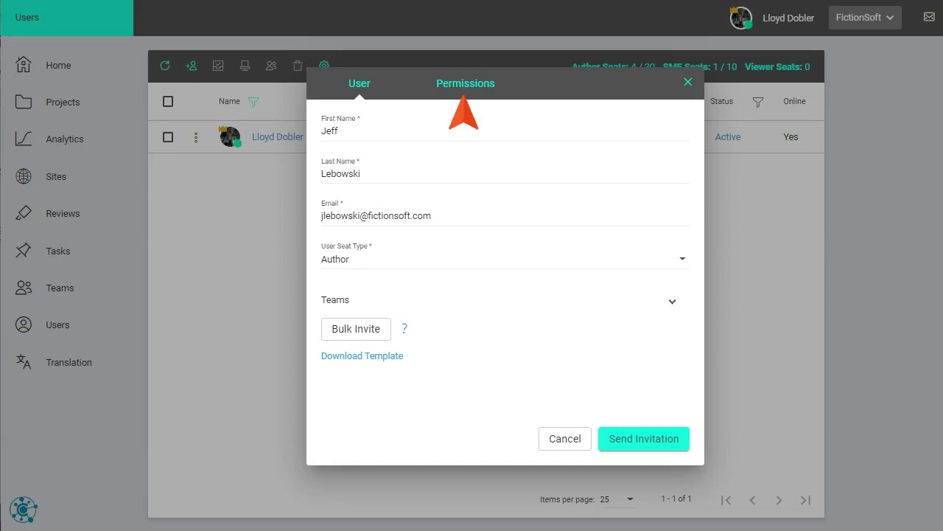
Clear all Projects permissions, including Builds, for the invited Author and grant the User Administration permission.
{"action": "left_click", "coordinate": [463, 84]}
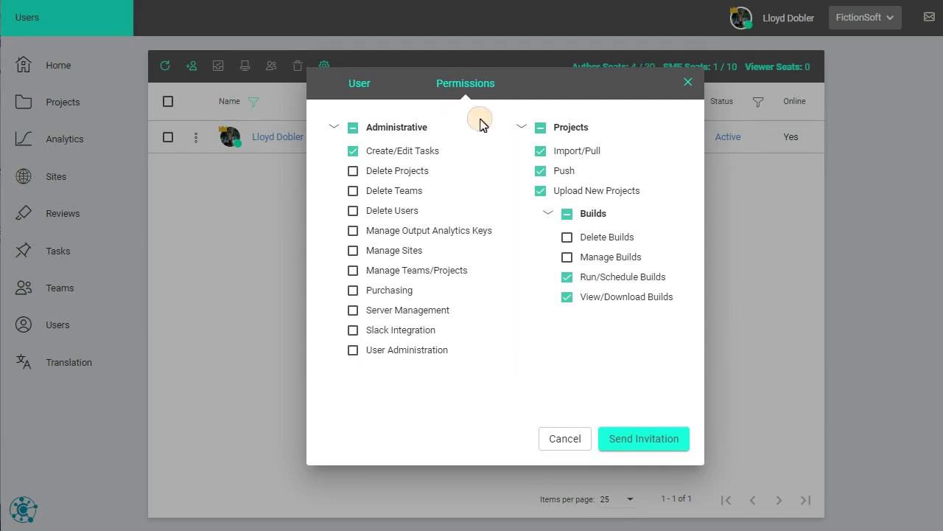
{"action": "left_click", "coordinate": [541, 127]}
{"action": "left_click", "coordinate": [540, 127]}
{"action": "left_click", "coordinate": [541, 127]}
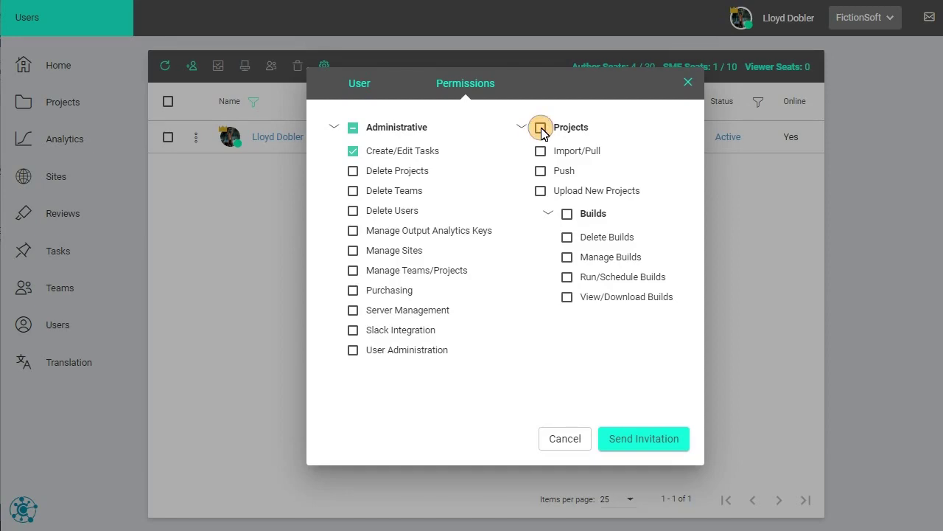
{"action": "left_click", "coordinate": [353, 350]}
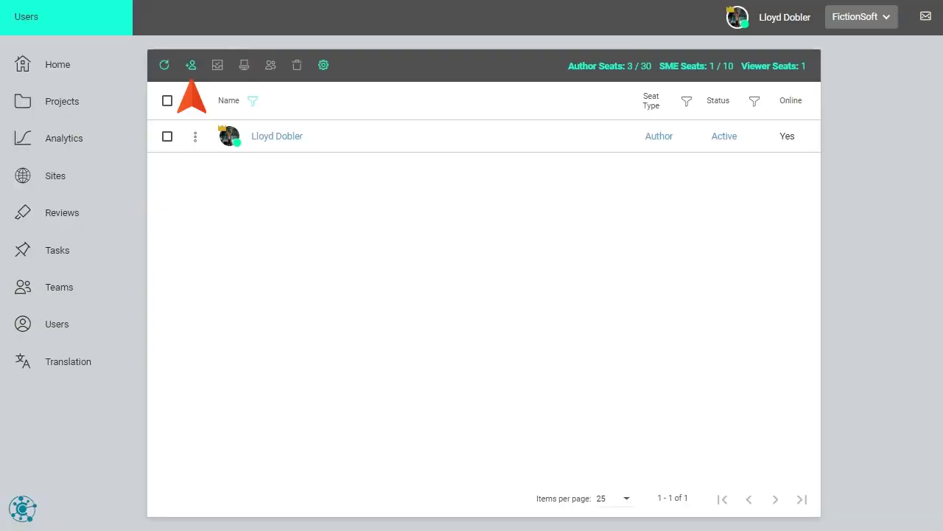
Start a bulk invite for Author seats, upload Users.csv, and expand the invalid email entries for review.
{"action": "left_click", "coordinate": [190, 65]}
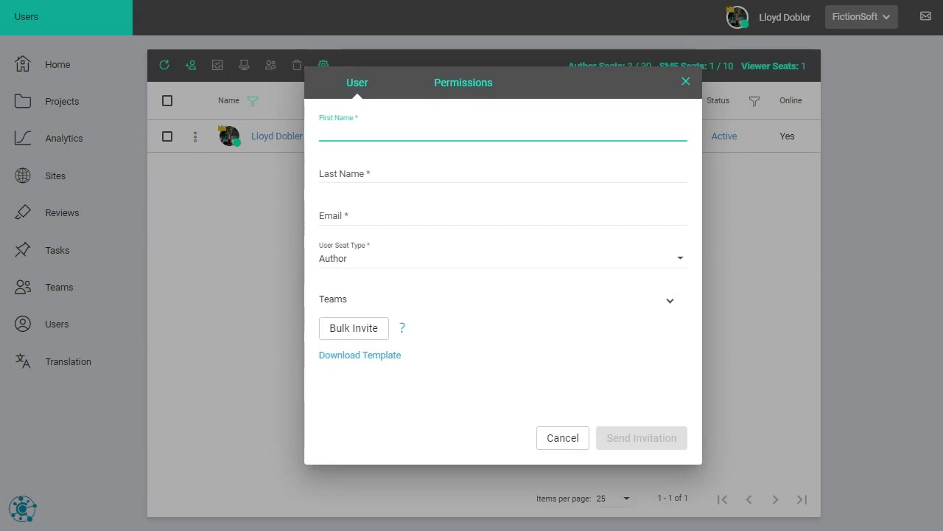
{"action": "left_click", "coordinate": [351, 323]}
{"action": "double_click", "coordinate": [90, 101]}
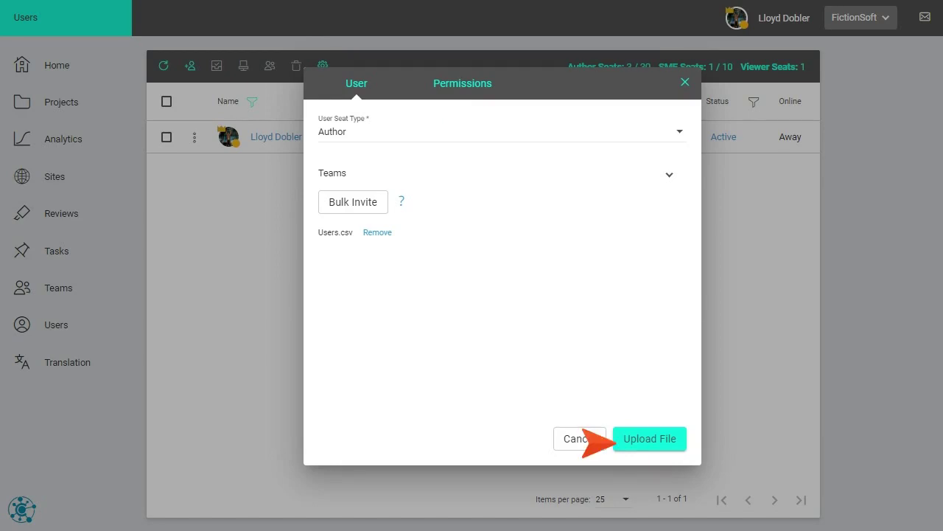
{"action": "left_click", "coordinate": [650, 436]}
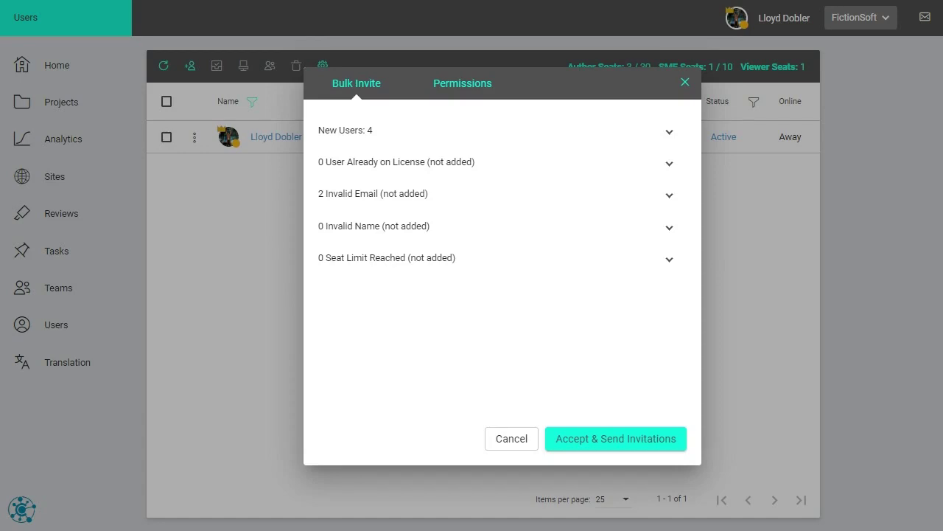
{"action": "left_click", "coordinate": [669, 194]}
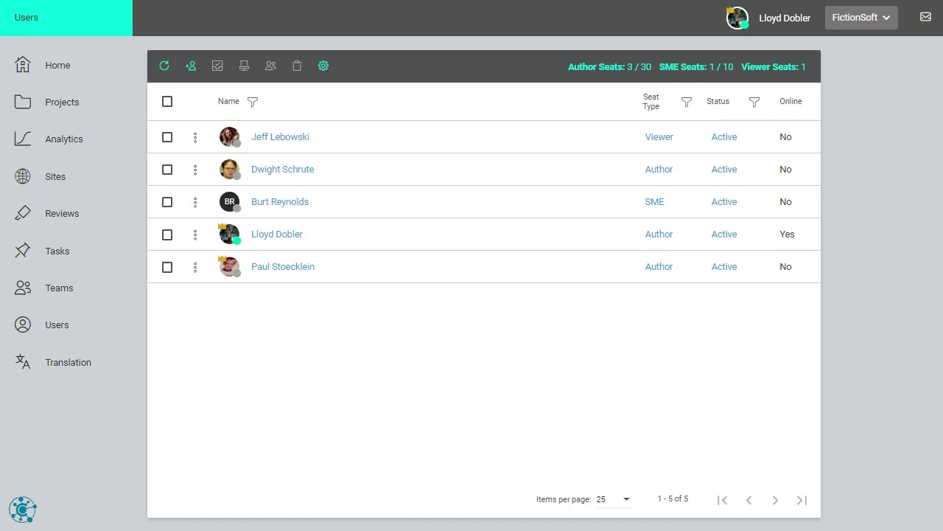
Select the first, second and fourth users in the user list.
{"action": "left_click", "coordinate": [167, 137]}
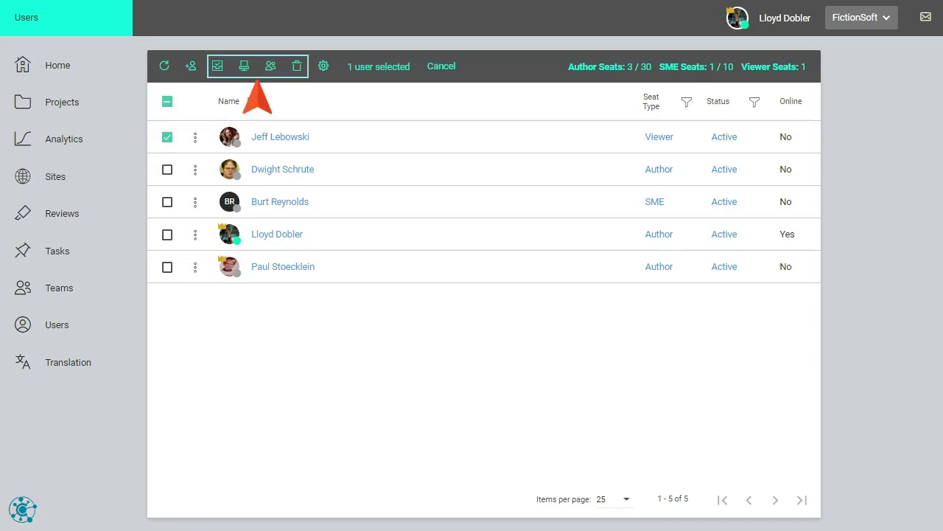
{"action": "left_click", "coordinate": [167, 169]}
{"action": "left_click", "coordinate": [167, 234]}
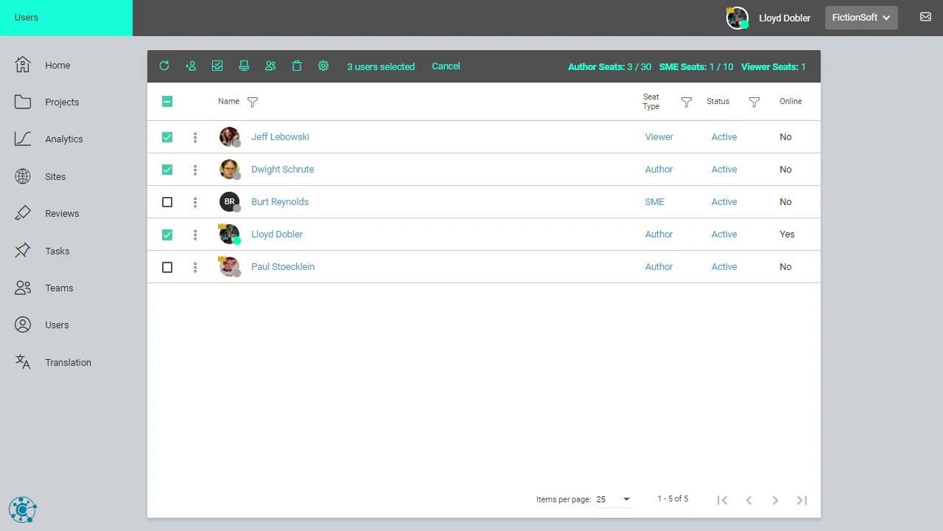
Remove the Push permission at the Global Permissions level from the second listed user's profile and save.
{"action": "left_click", "coordinate": [230, 169]}
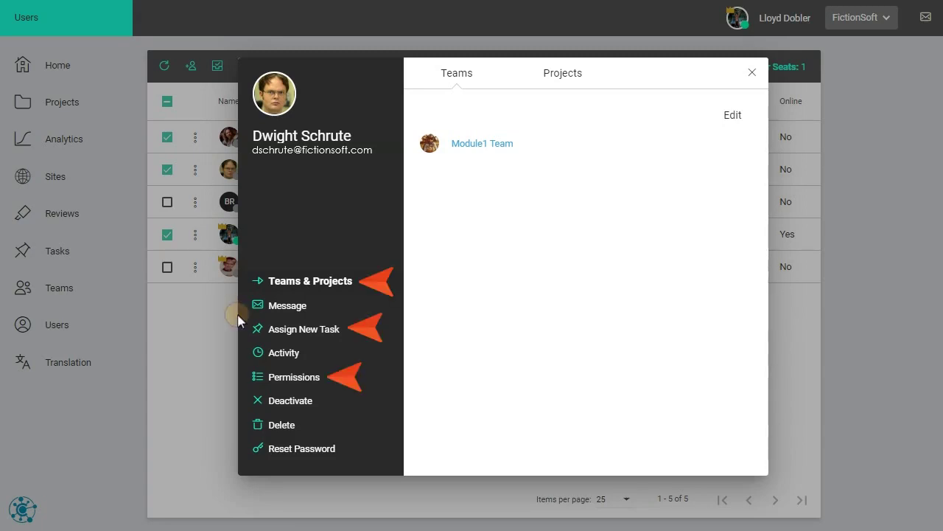
{"action": "left_click", "coordinate": [291, 376]}
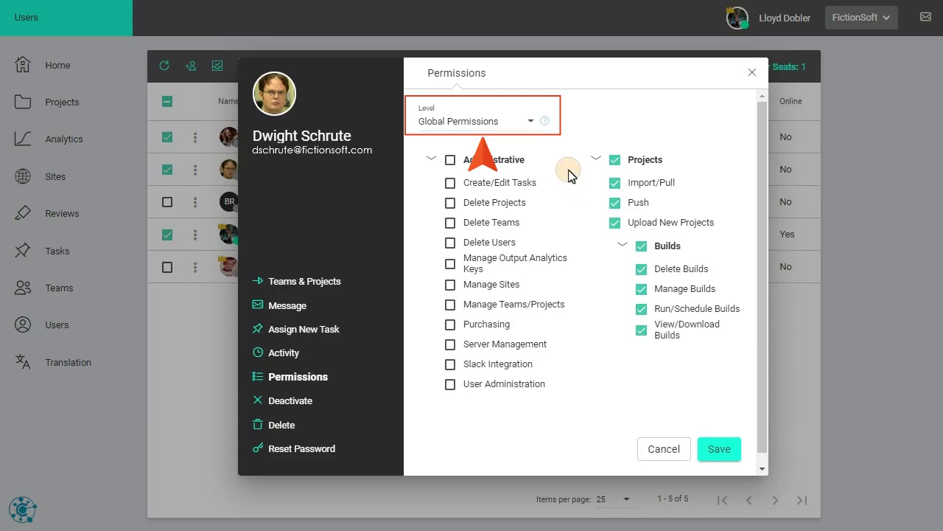
{"action": "left_click", "coordinate": [522, 120]}
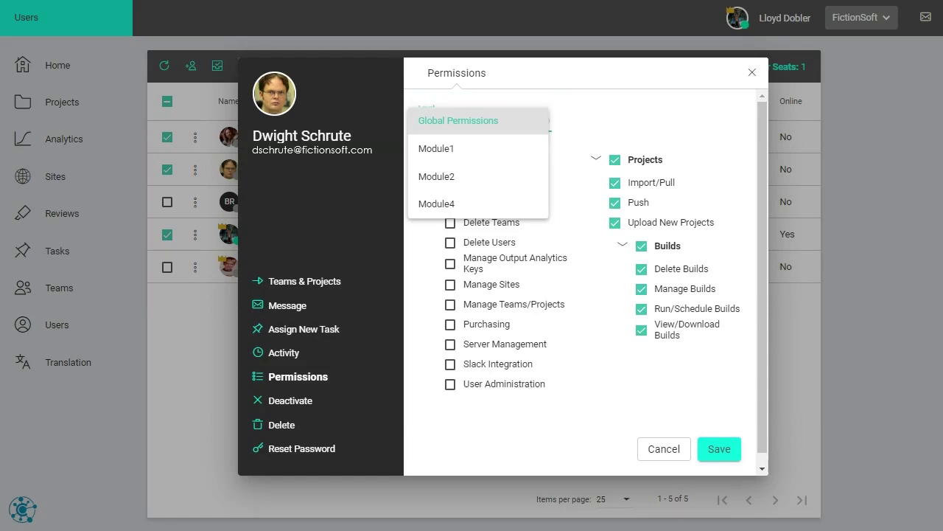
{"action": "key", "text": "Escape"}
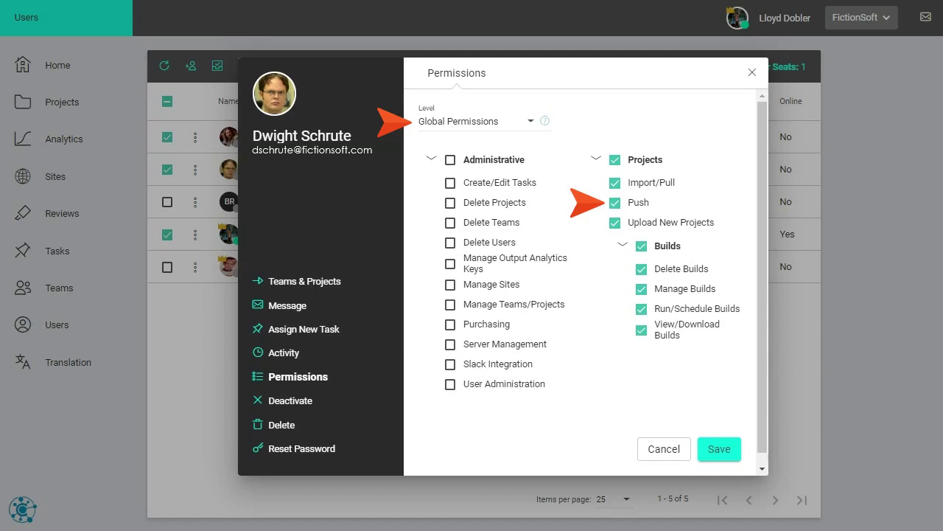
{"action": "left_click", "coordinate": [615, 202]}
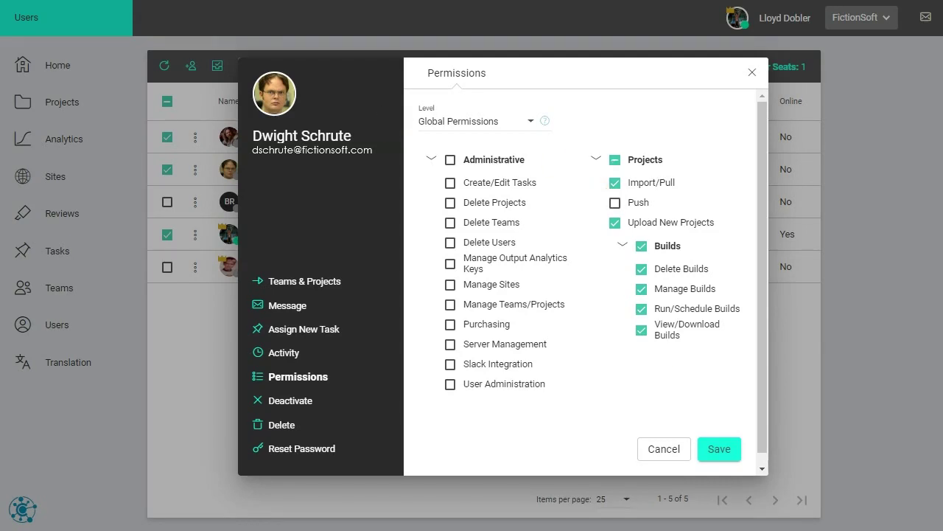
{"action": "left_click", "coordinate": [725, 447]}
Grant the same user the Push permission at the Module1 level and save.
{"action": "left_click", "coordinate": [528, 121]}
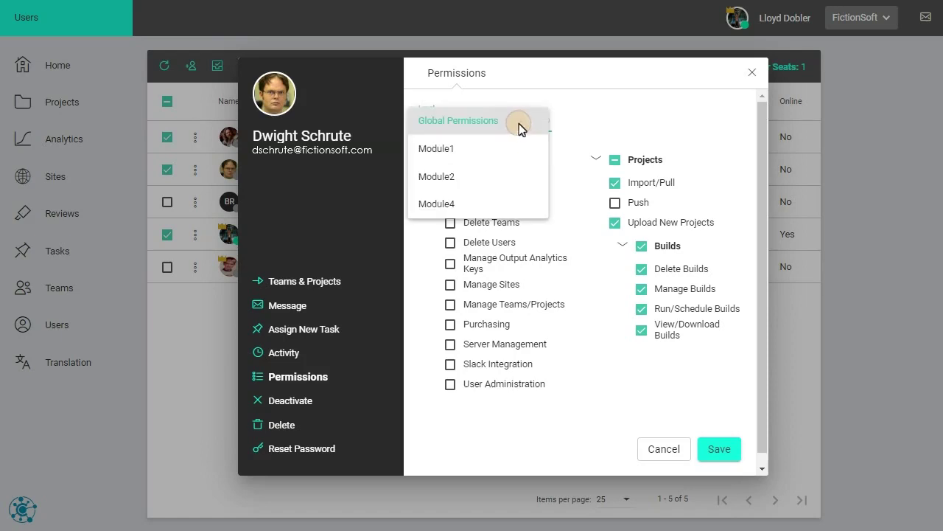
{"action": "left_click", "coordinate": [477, 147]}
{"action": "left_click", "coordinate": [614, 202]}
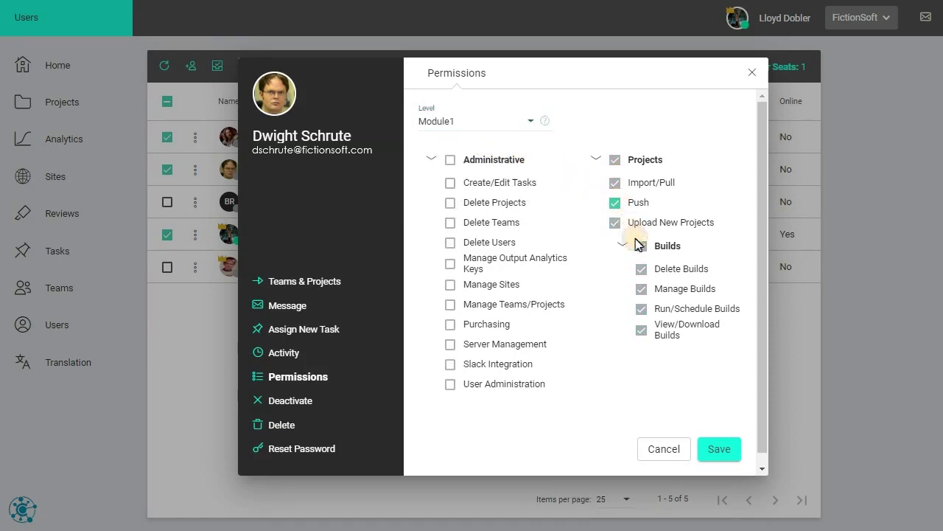
{"action": "left_click", "coordinate": [718, 450]}
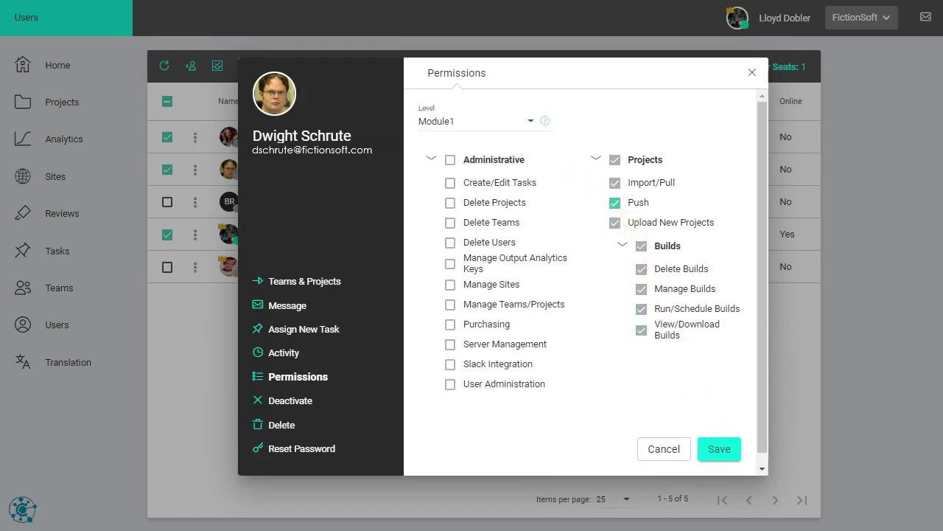